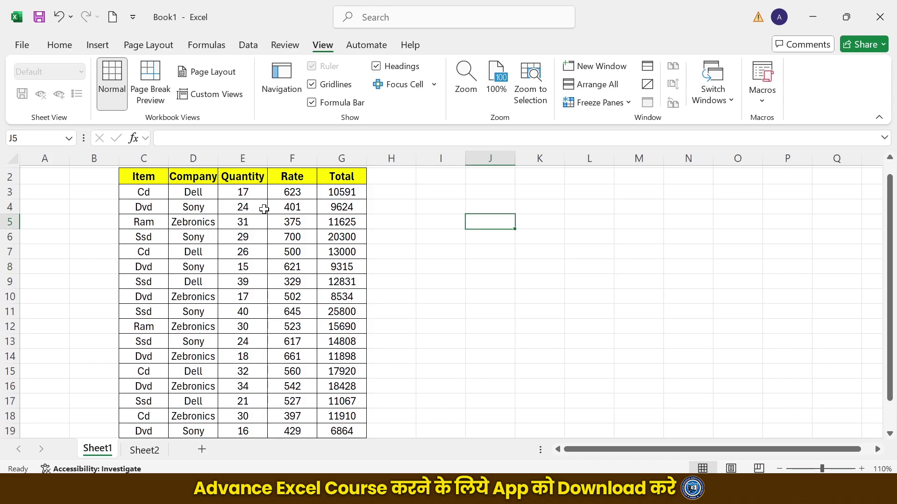
pyautogui.click(144, 189)
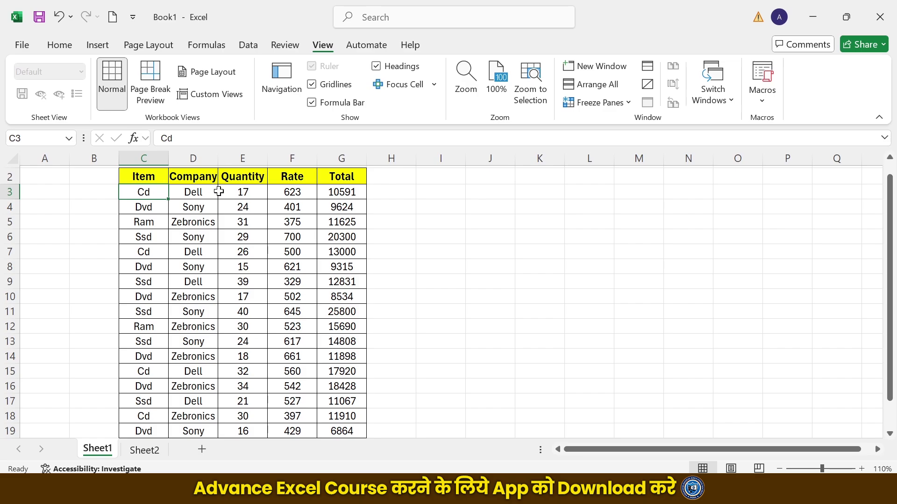
pyautogui.click(238, 189)
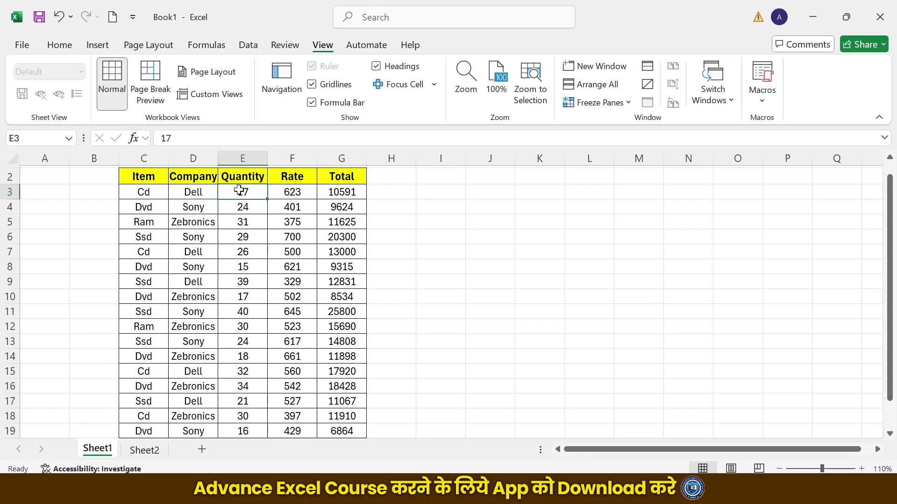
pyautogui.click(242, 251)
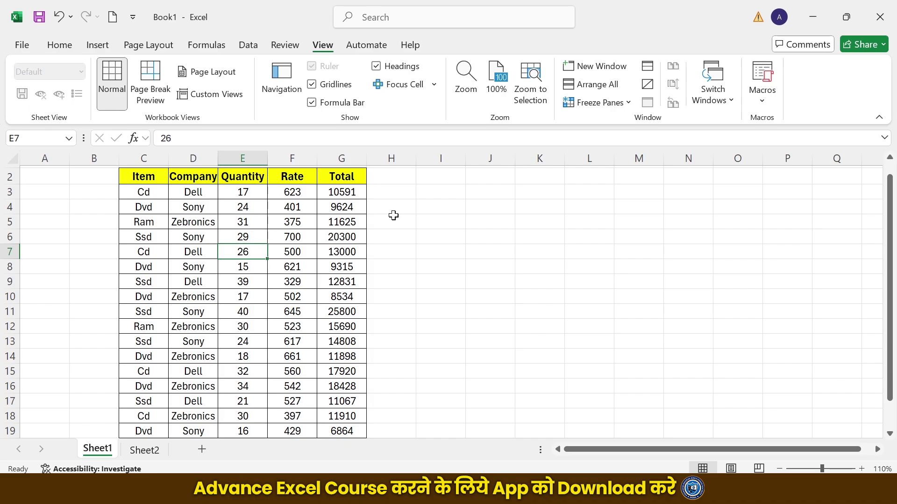
# Enter a SUMIF formula in K4 that sums quantities E3:E19 where the items in C3:C19 match J4
pyautogui.click(537, 204)
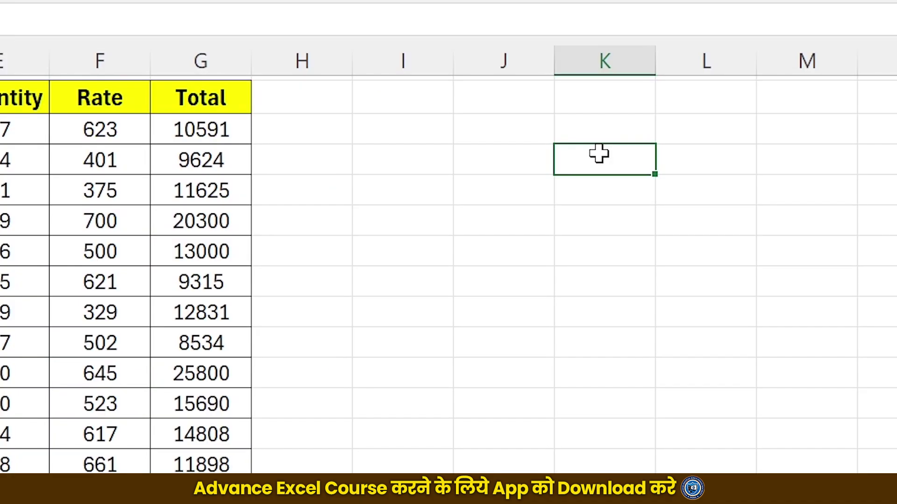
pyautogui.write('=sumif')
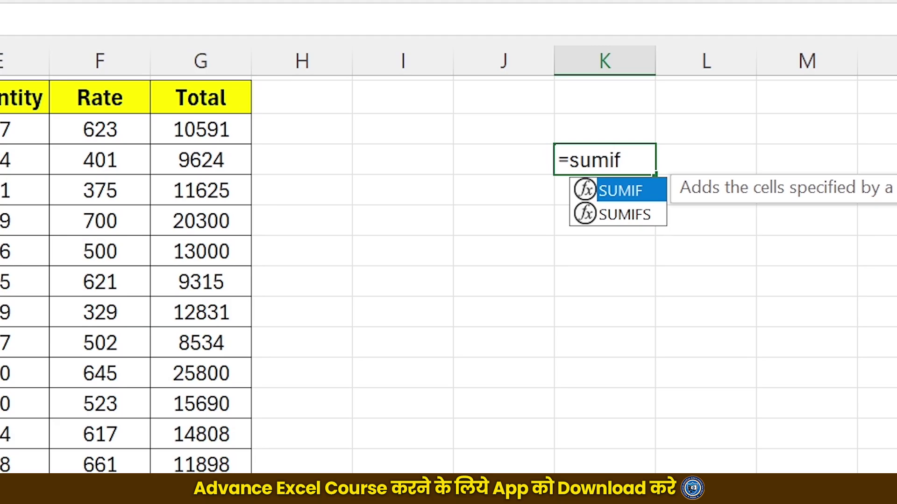
pyautogui.write('(')
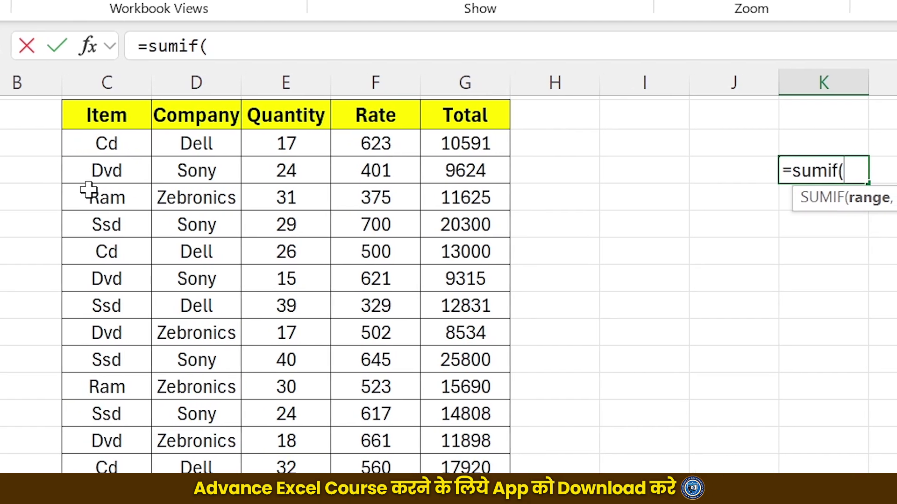
pyautogui.moveTo(103, 145); pyautogui.dragTo(101, 414)
pyautogui.moveTo(88, 473); pyautogui.dragTo(85, 503)
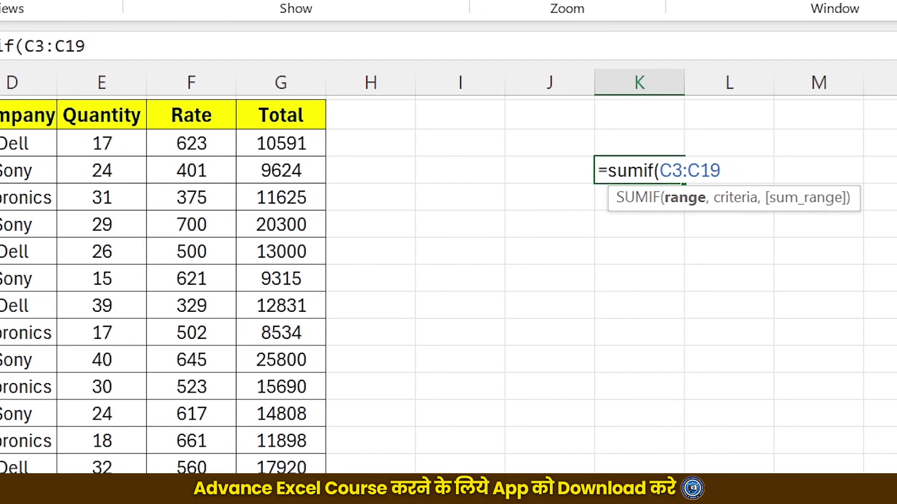
pyautogui.write(',')
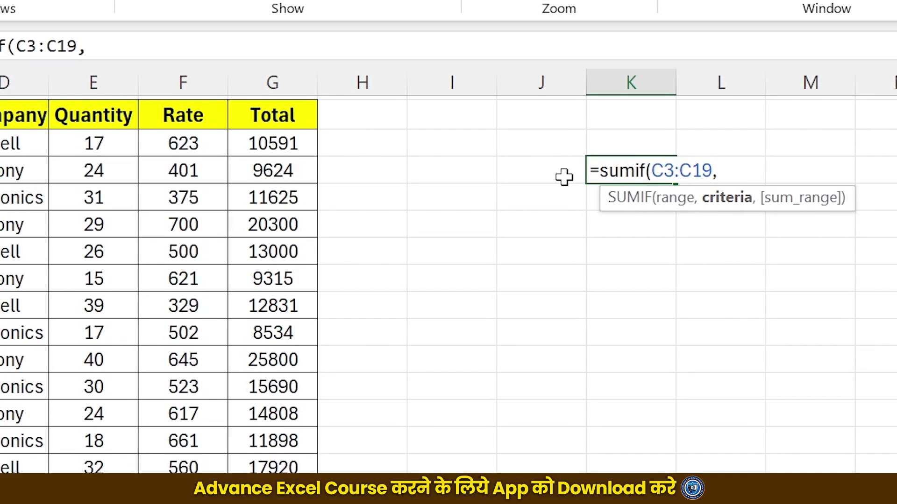
pyautogui.click(533, 165)
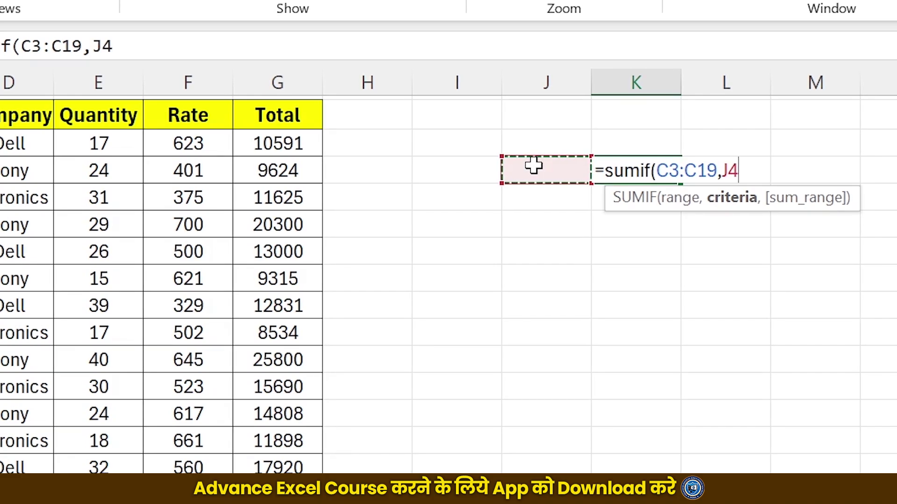
pyautogui.write(',')
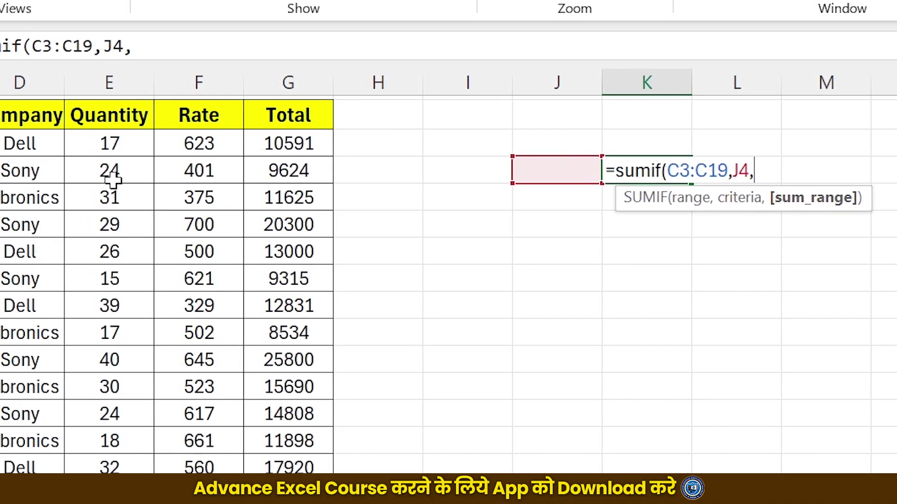
pyautogui.moveTo(124, 142); pyautogui.dragTo(117, 495)
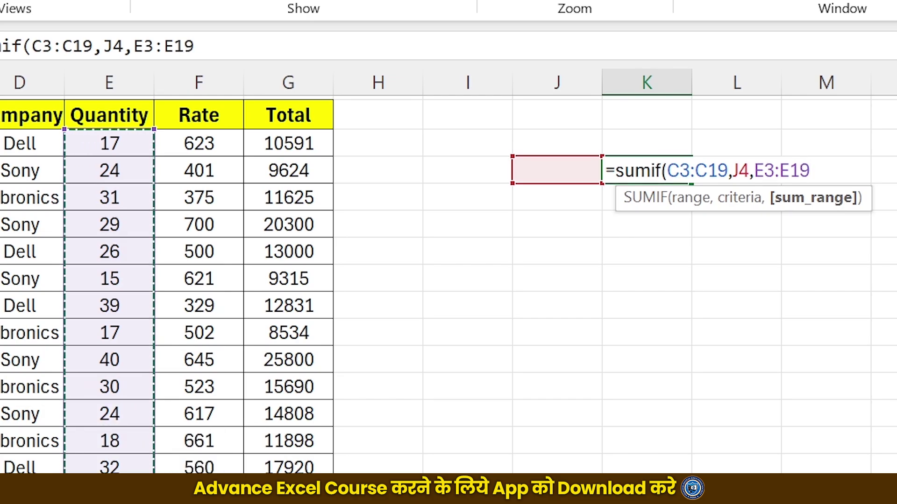
pyautogui.write(')')
pyautogui.press('Return')
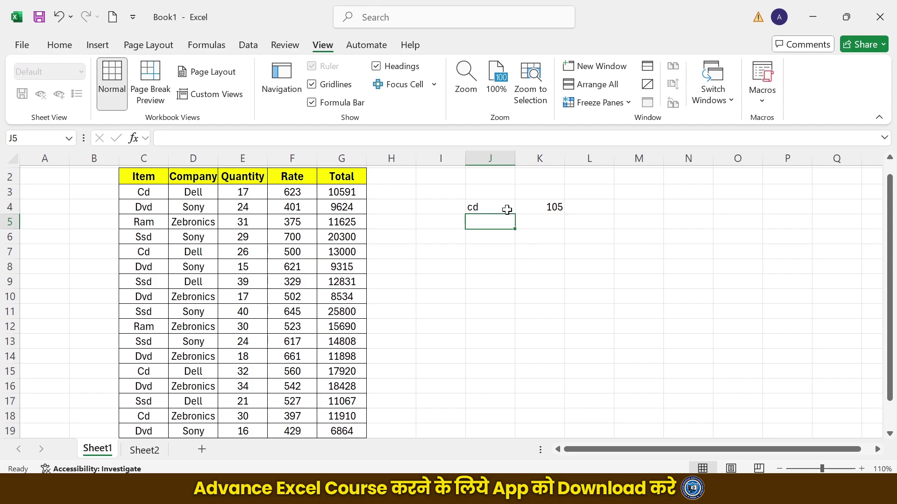
# Set the item criterion in J4 to dvd
pyautogui.click(507, 210)
pyautogui.write('dvd')
pyautogui.press('Return')
# Enter a SUMIF formula in K5 that sums totals G3:G19 where the items in C3:C19 match J5
pyautogui.click(538, 225)
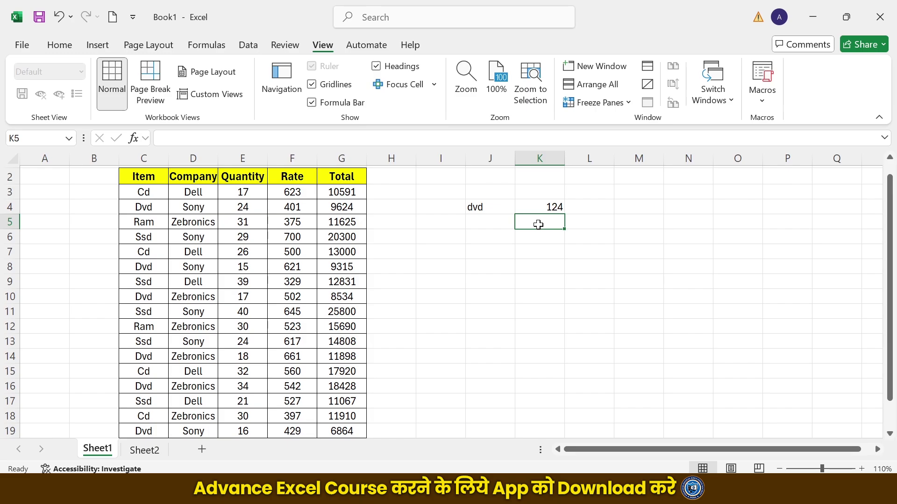
pyautogui.write('=sum')
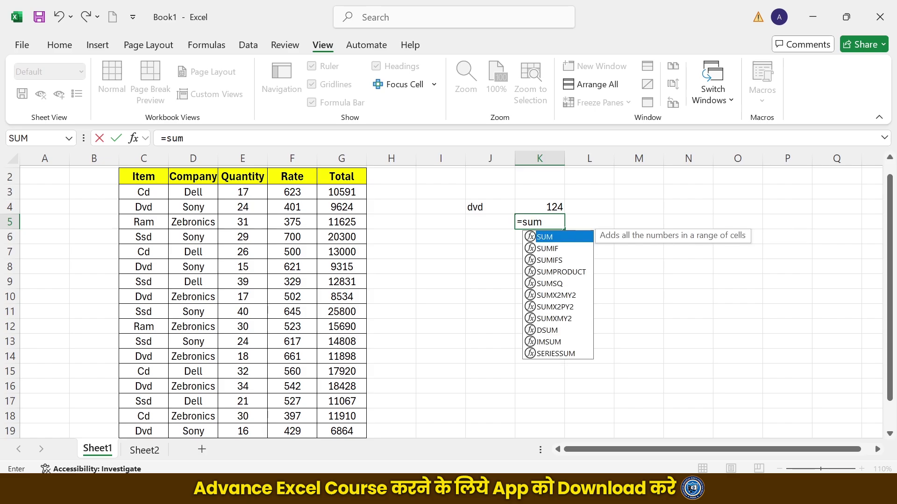
pyautogui.write('if(')
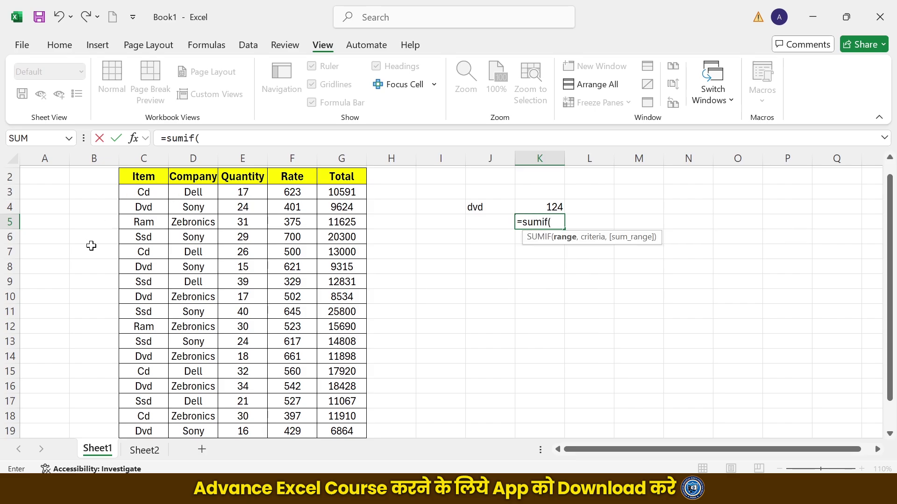
pyautogui.moveTo(144, 192); pyautogui.dragTo(146, 431)
pyautogui.write(',')
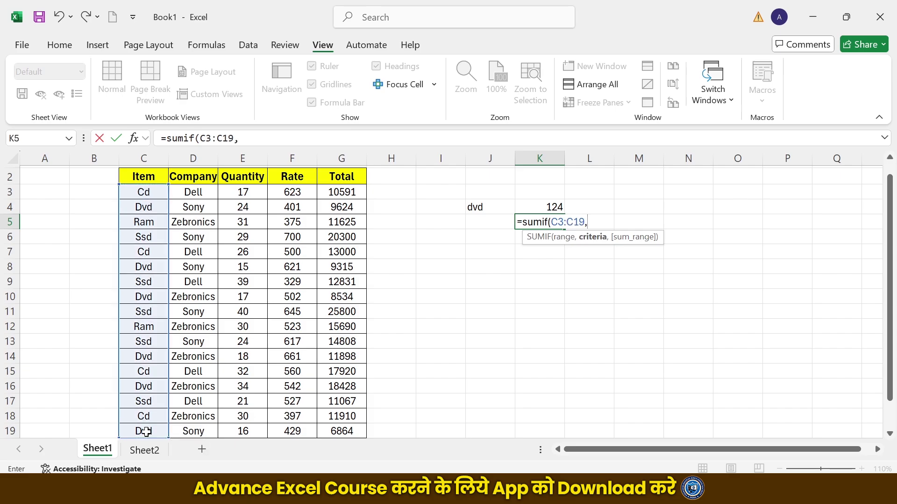
pyautogui.click(485, 225)
pyautogui.write(',')
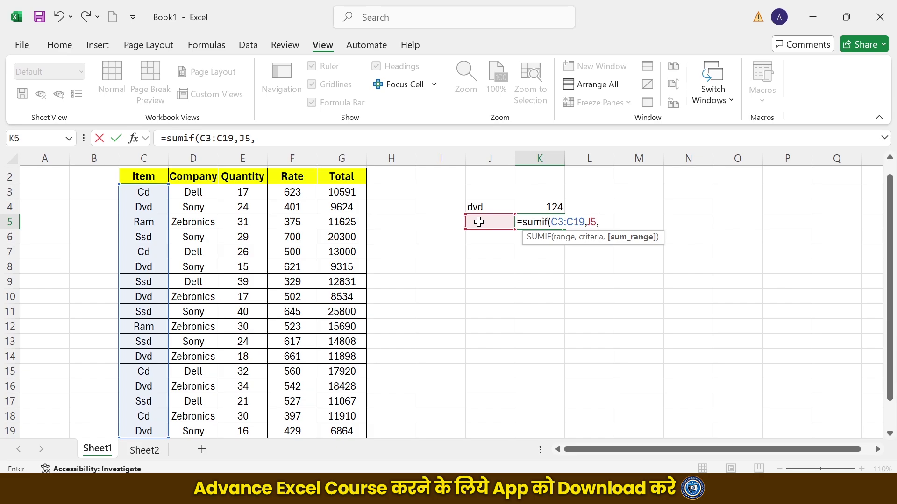
pyautogui.moveTo(334, 190); pyautogui.dragTo(359, 429)
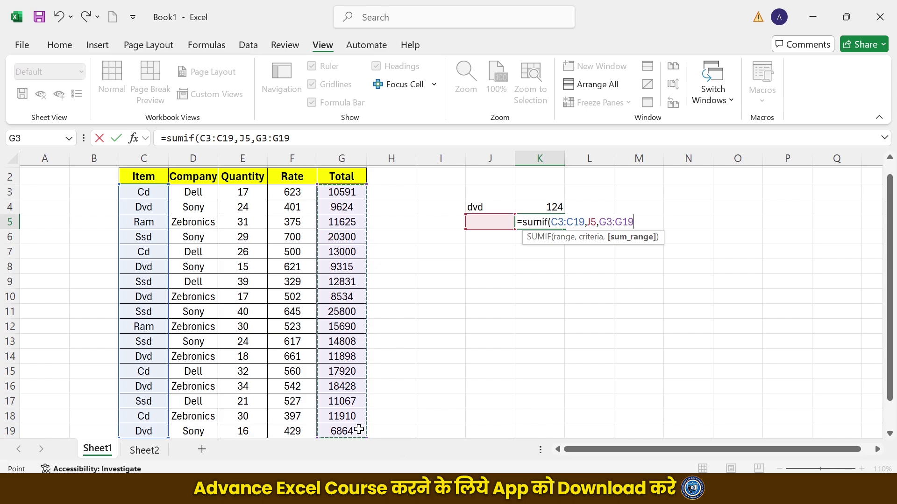
pyautogui.press('Return')
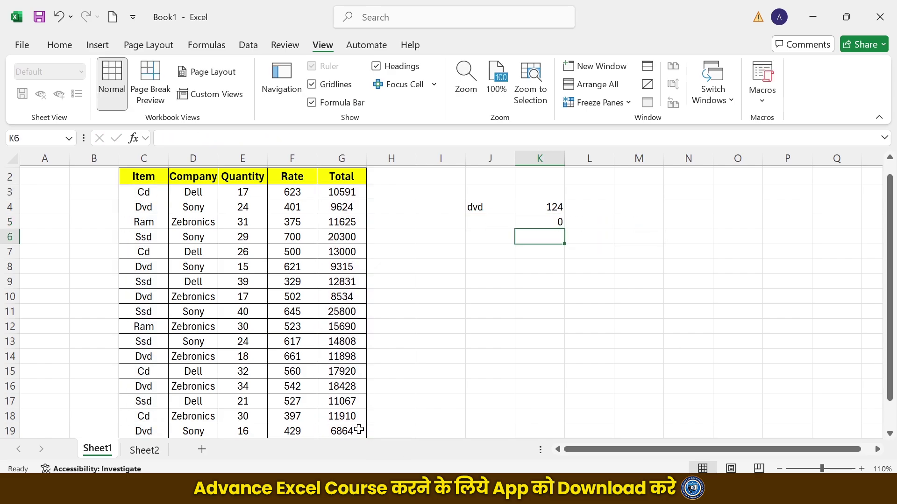
# Enter dvd in J5 as the item criterion for the sum of totals
pyautogui.click(497, 221)
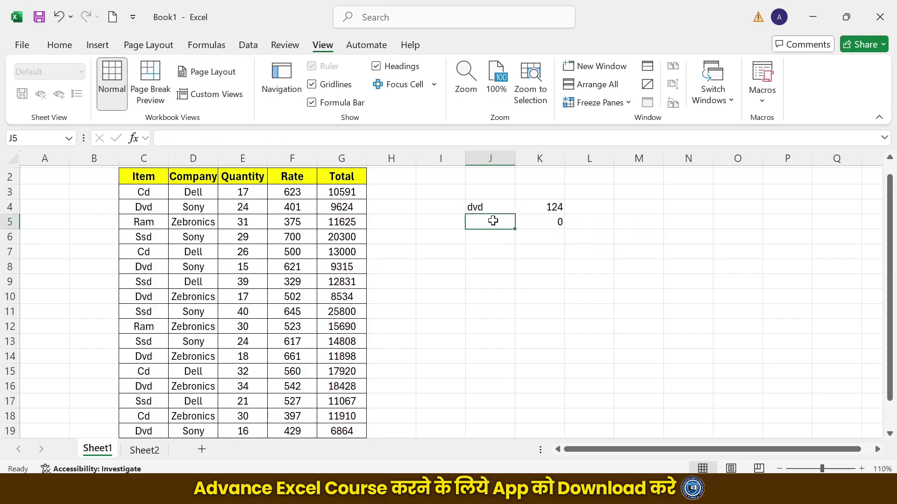
pyautogui.write('dvd')
pyautogui.press('Return')
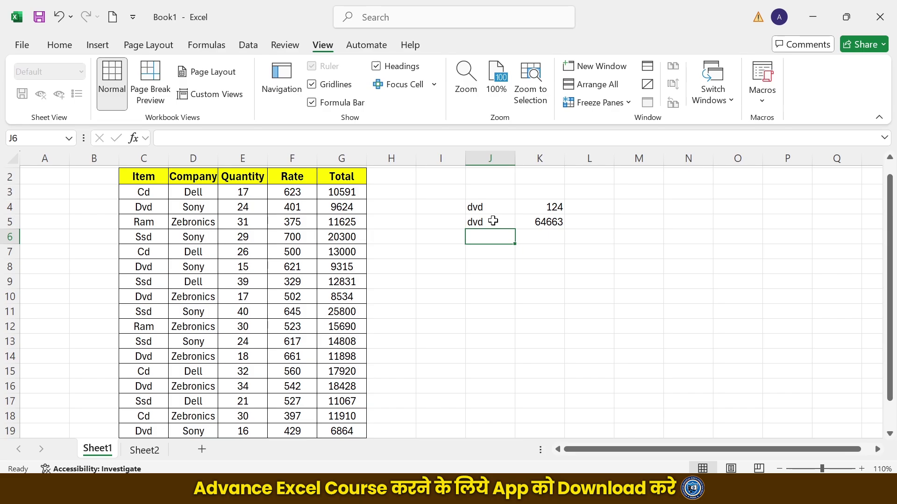
# Begin a SUMIFS formula in K7 with sum range E3:E19 and the items in C3:C19 matched to I7
pyautogui.click(541, 248)
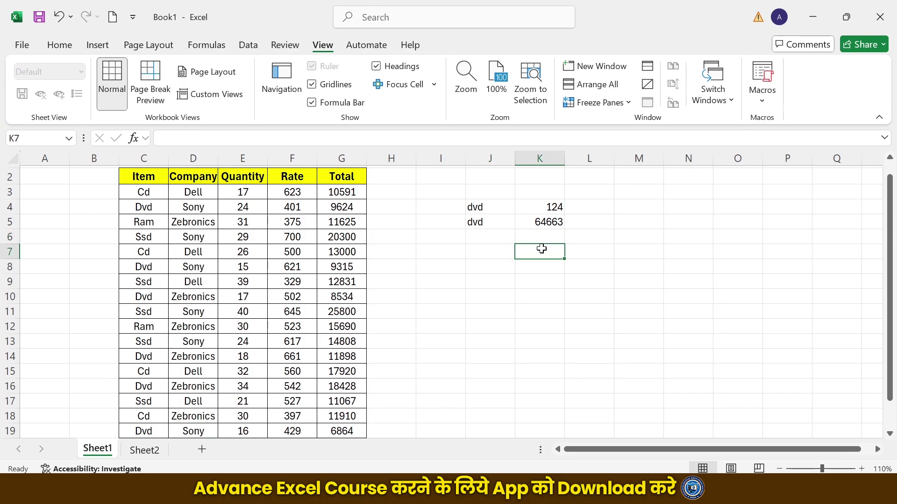
pyautogui.write('=su')
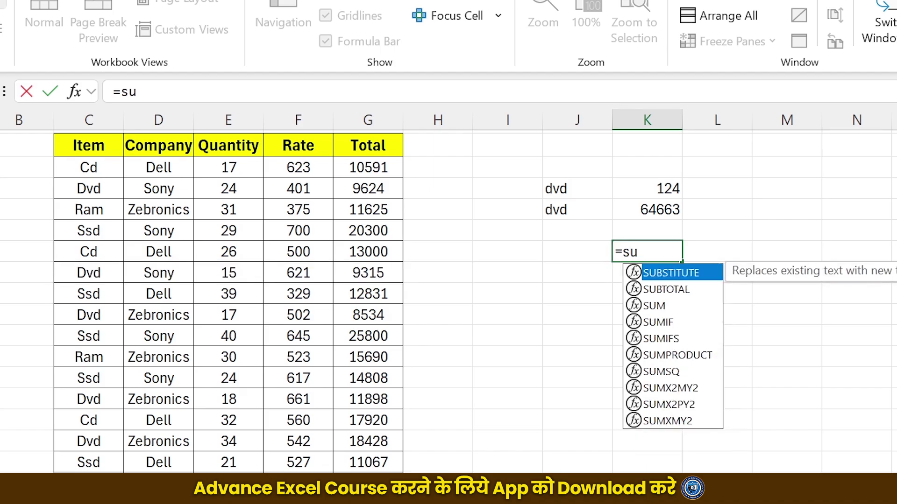
pyautogui.write('mifs(')
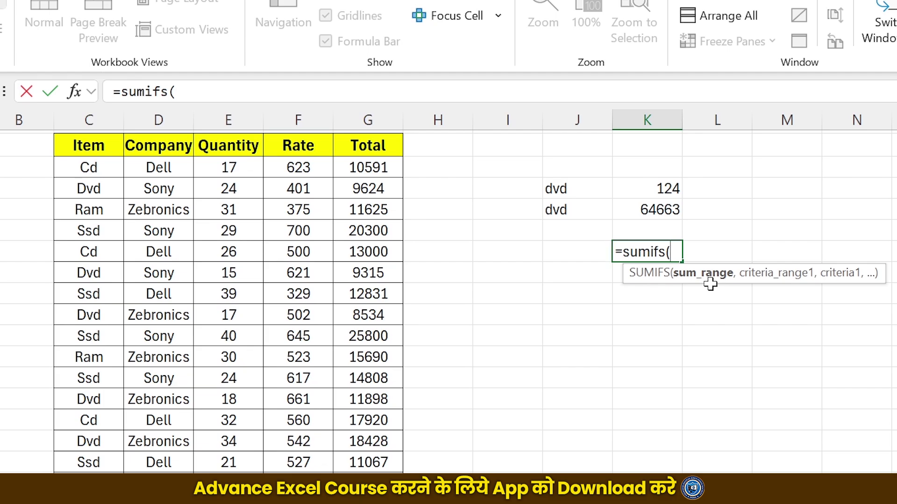
pyautogui.moveTo(236, 168); pyautogui.dragTo(236, 502)
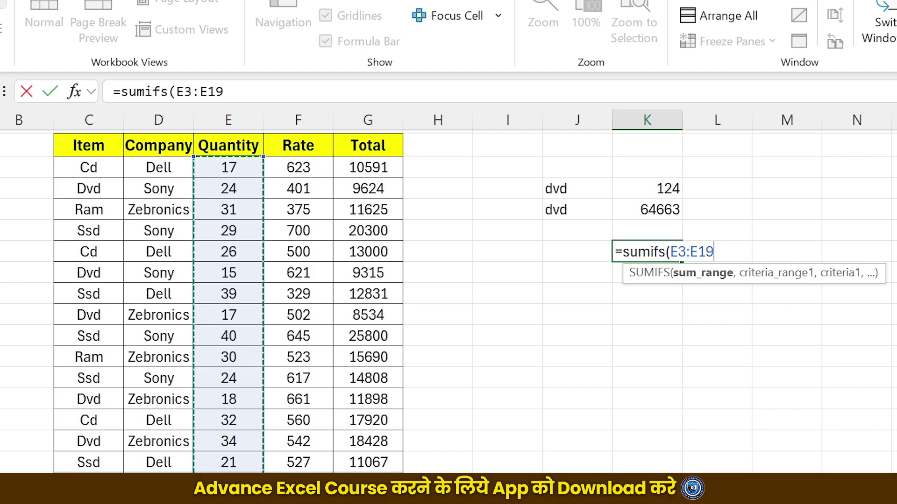
pyautogui.write(',')
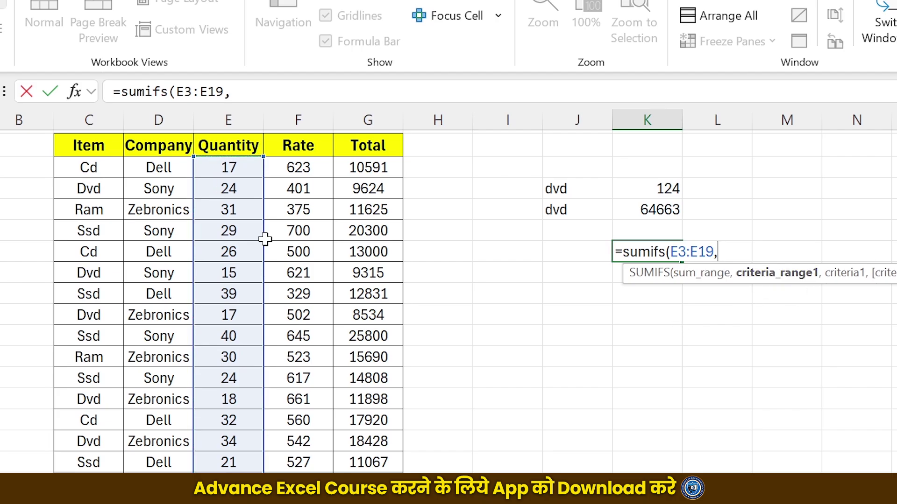
pyautogui.moveTo(75, 171); pyautogui.dragTo(77, 495)
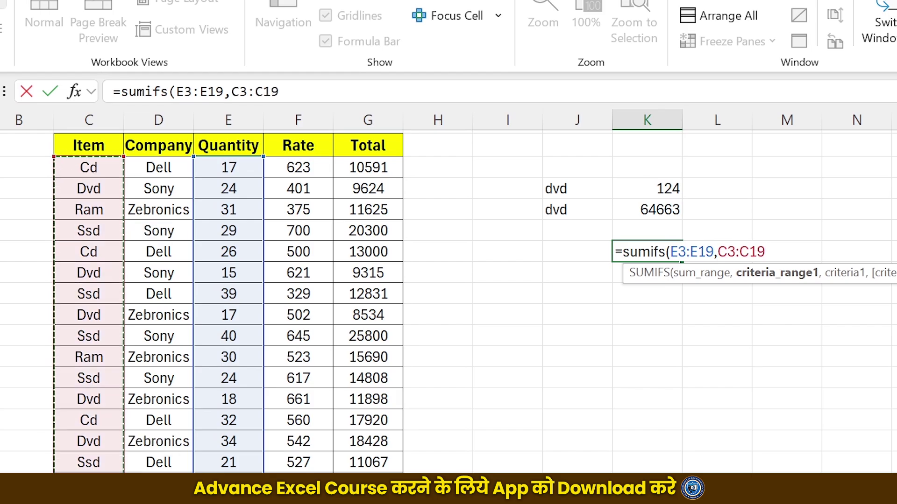
pyautogui.write(',')
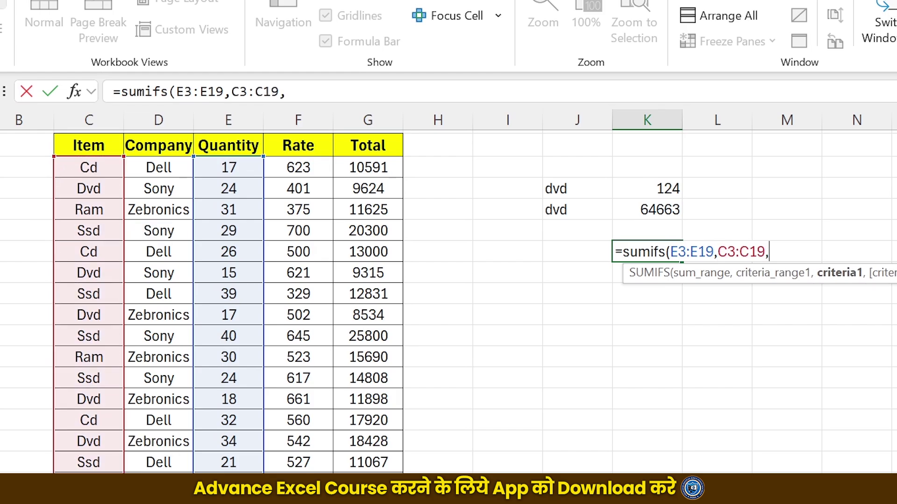
pyautogui.click(514, 256)
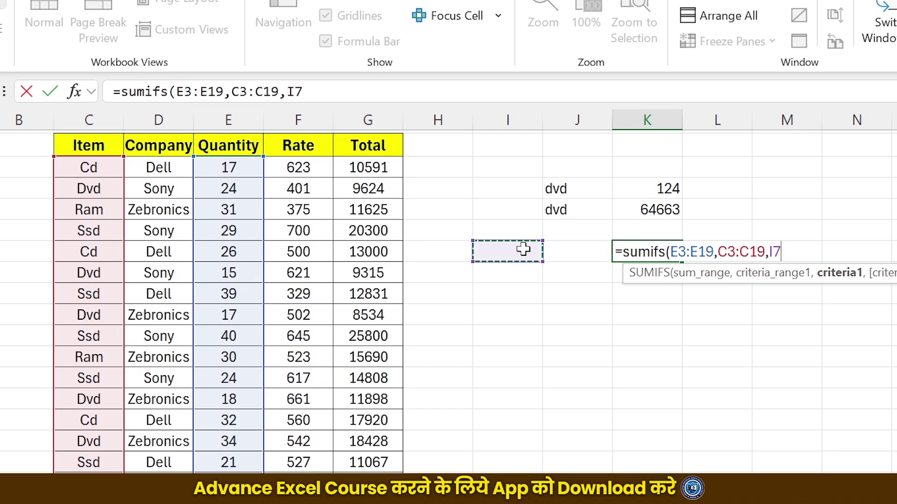
pyautogui.write(',')
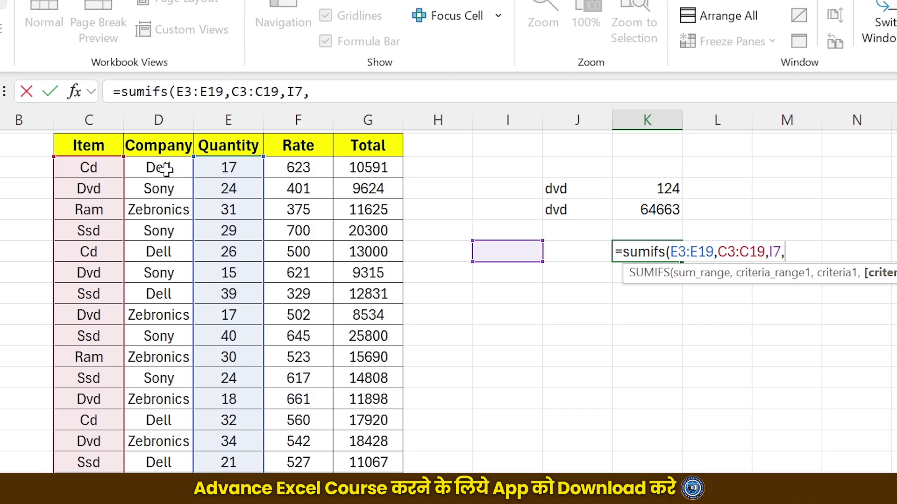
# Add the companies in D3:D19 matched to J7 as the second SUMIFS condition and complete the formula
pyautogui.moveTo(184, 167); pyautogui.dragTo(188, 502)
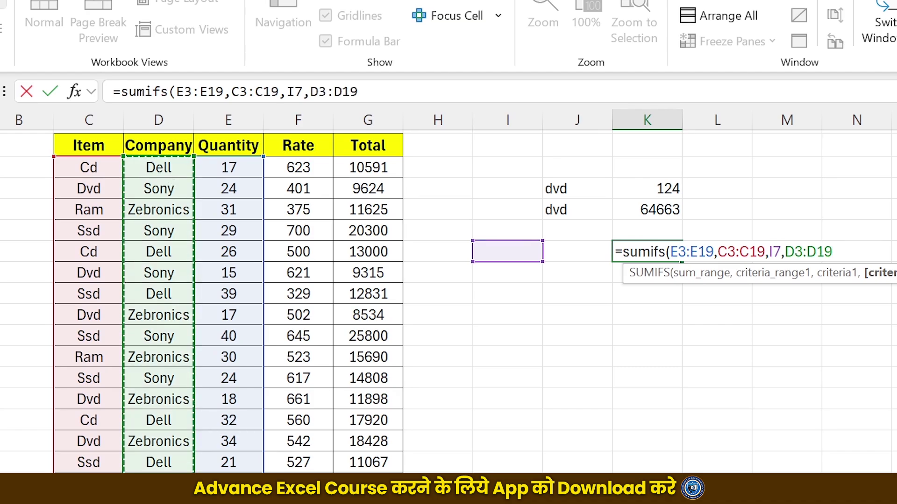
pyautogui.write(',')
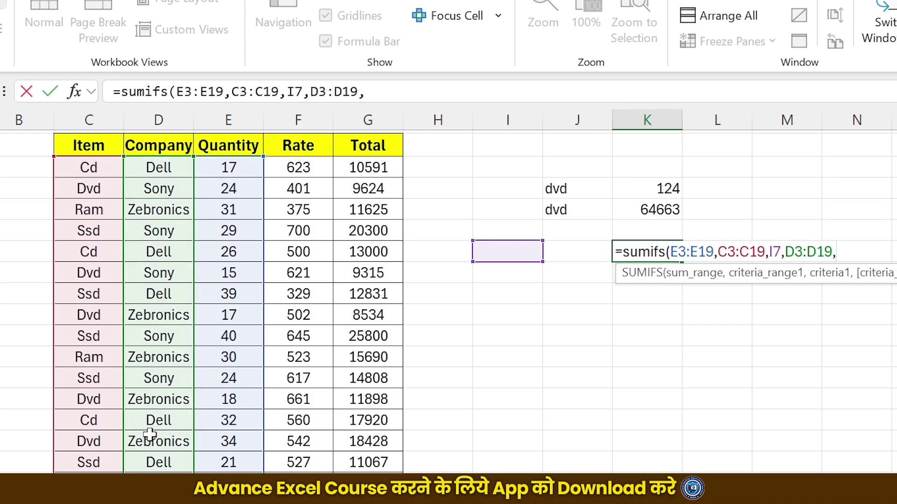
pyautogui.click(574, 250)
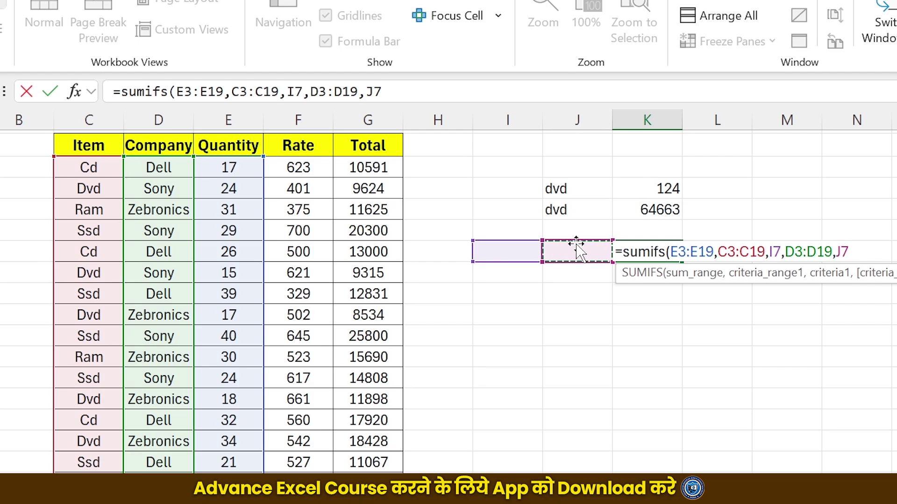
pyautogui.write(')')
pyautogui.press('Return')
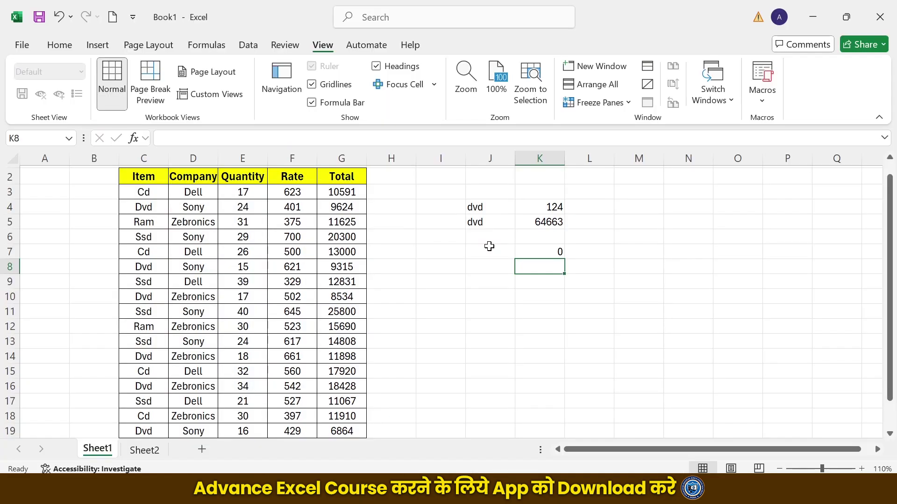
# Enter cd in I7 and dell in J7 as the item and company criteria for the SUMIFS formula
pyautogui.click(507, 246)
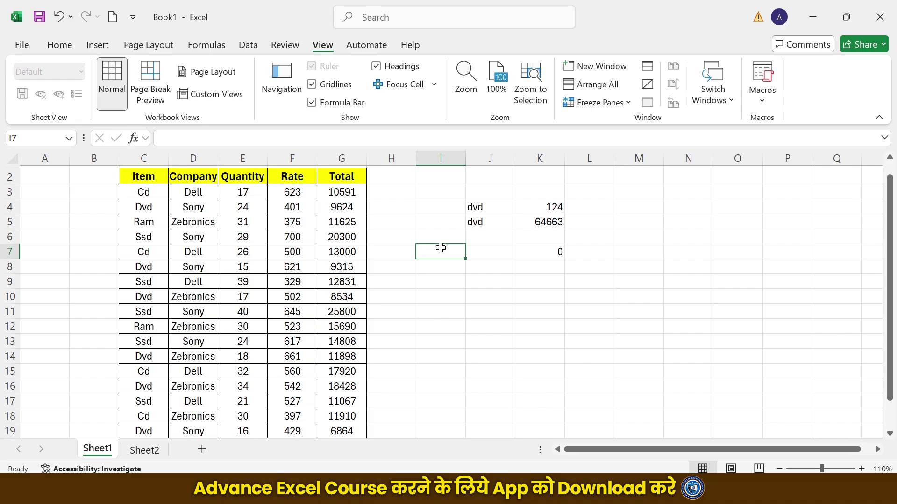
pyautogui.write('cd')
pyautogui.press('Tab')
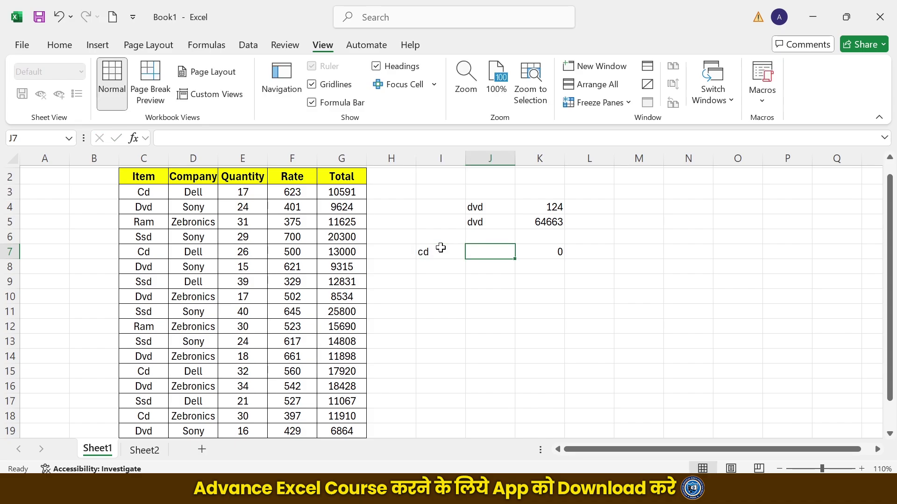
pyautogui.write('dell')
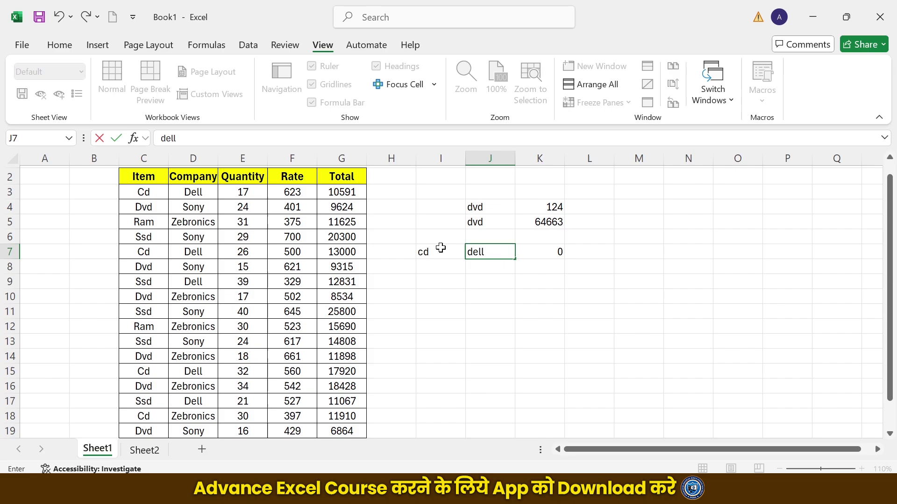
pyautogui.press('Return')
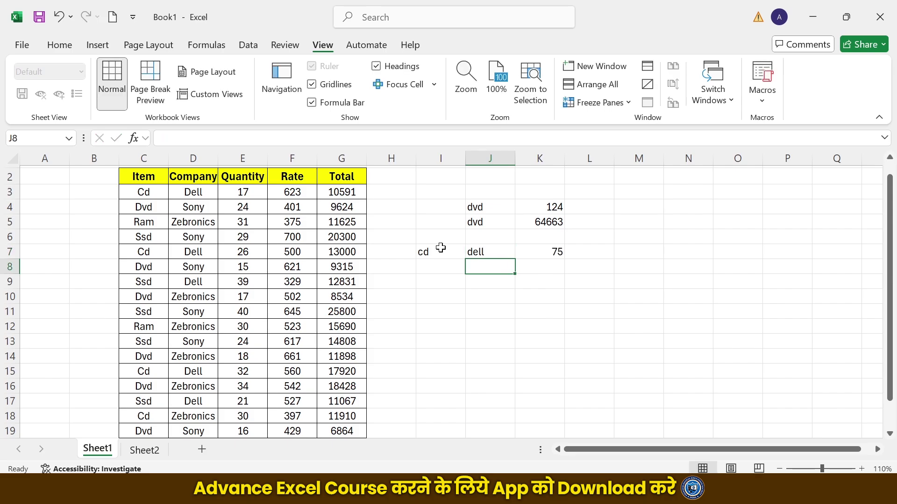
# Change the SUMIFS criteria to dvd in I7 and sony in J7
pyautogui.click(440, 247)
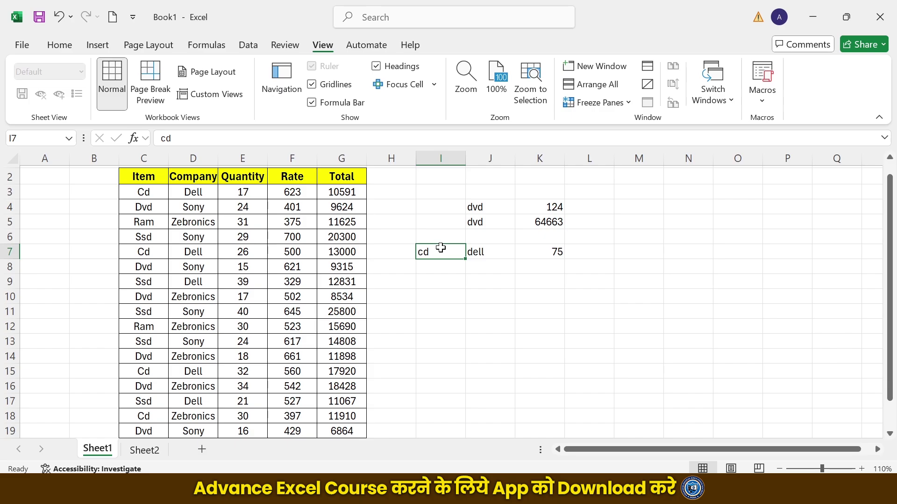
pyautogui.write('dvd')
pyautogui.press('Return')
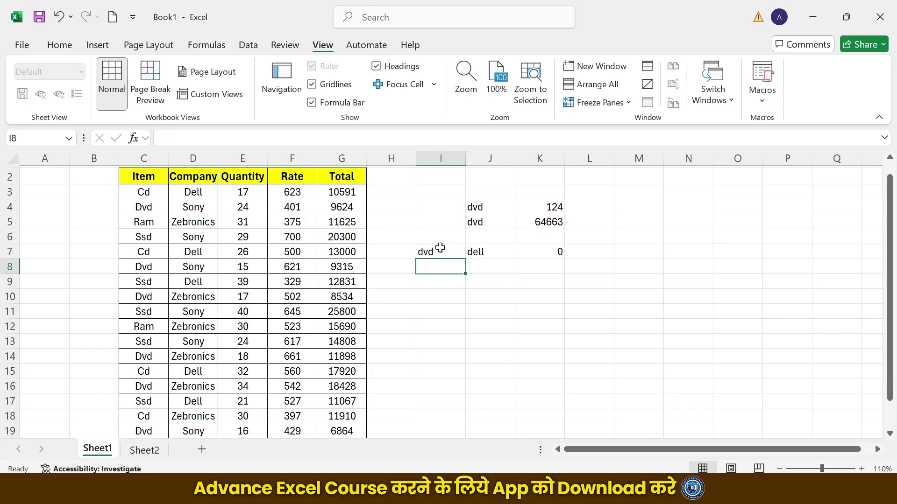
pyautogui.click(500, 252)
pyautogui.write('sony')
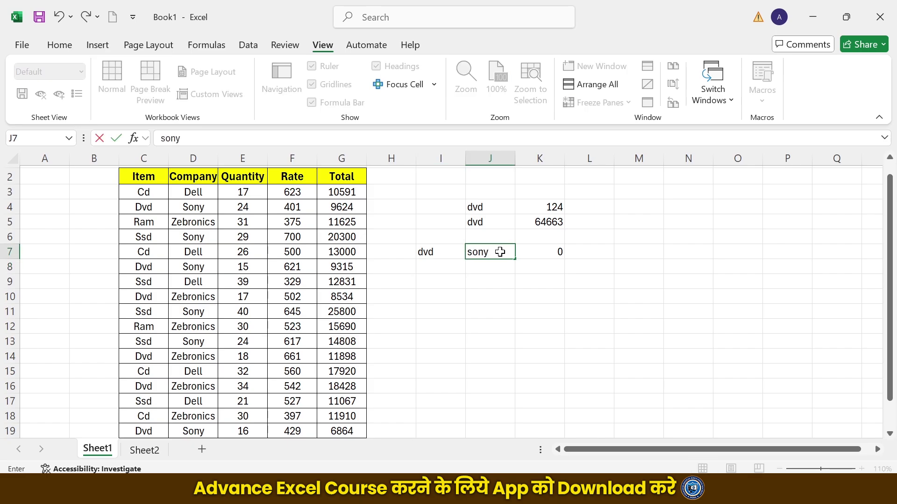
pyautogui.press('Return')
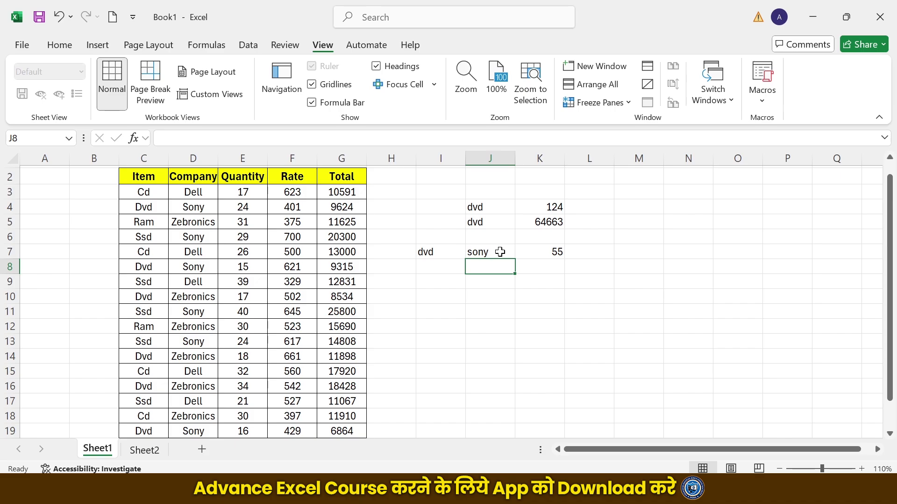
# Replace the company criterion in J7 with zebronics
pyautogui.click(500, 252)
pyautogui.write('ze')
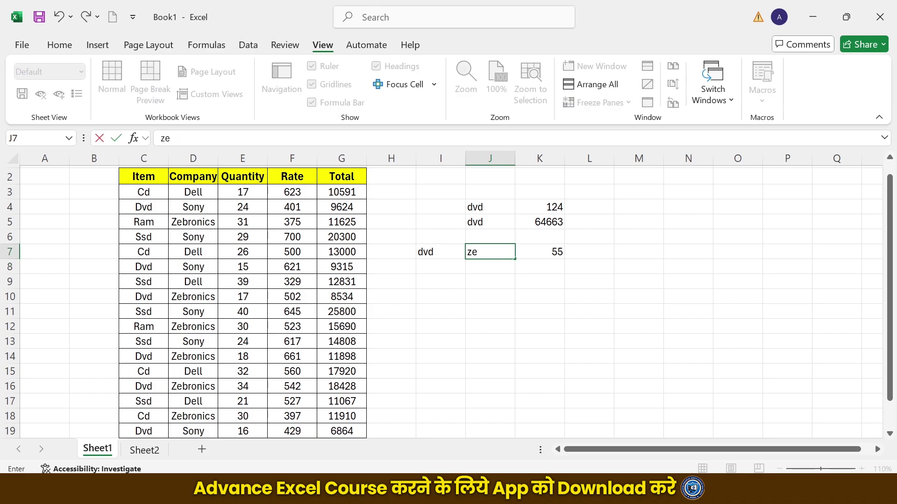
pyautogui.write('bronics')
pyautogui.press('Return')
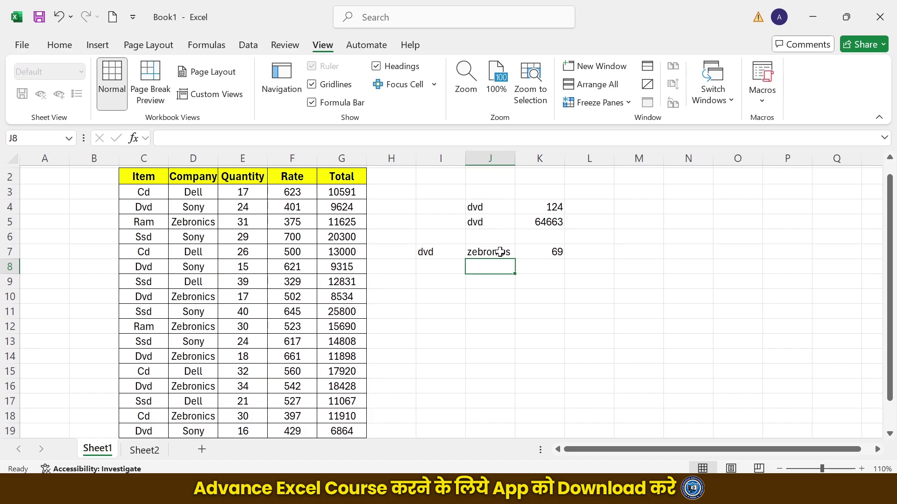